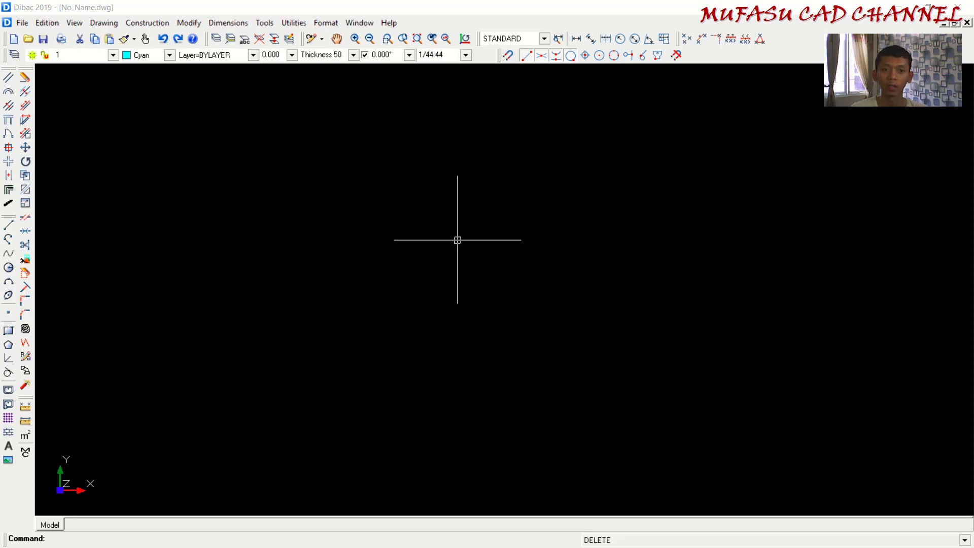
# Step: In wall preferences, switch the wall design mode to Single side and apply it
pyautogui.click(265, 22)
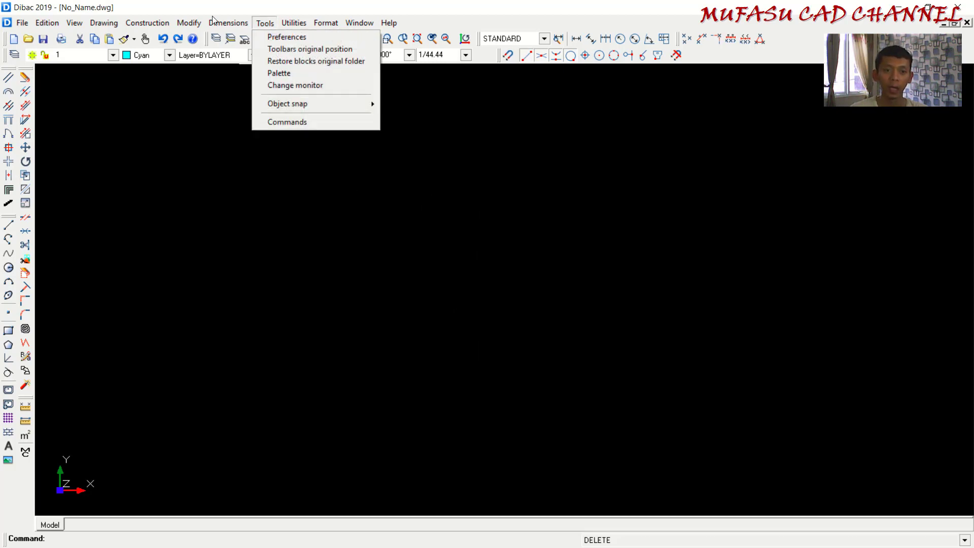
pyautogui.click(279, 38)
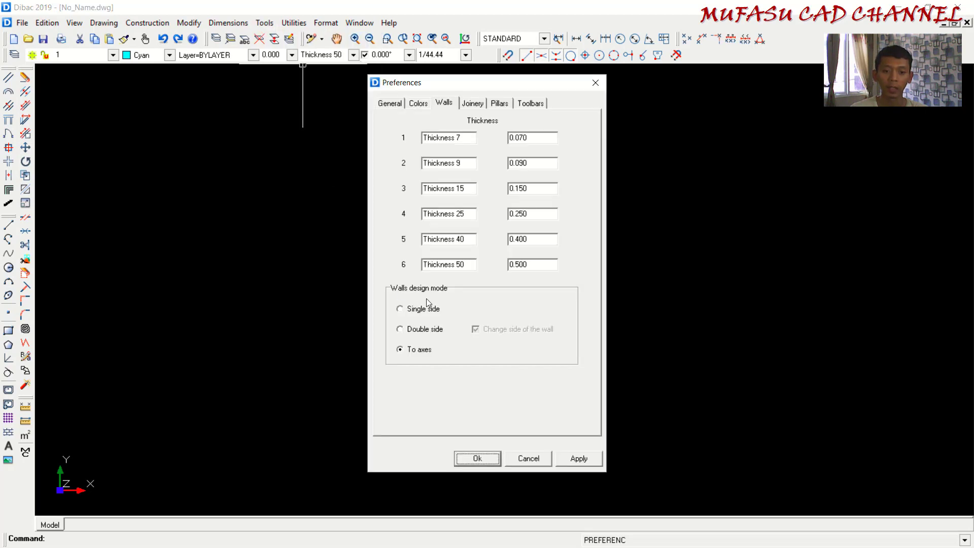
pyautogui.click(420, 310)
pyautogui.click(421, 330)
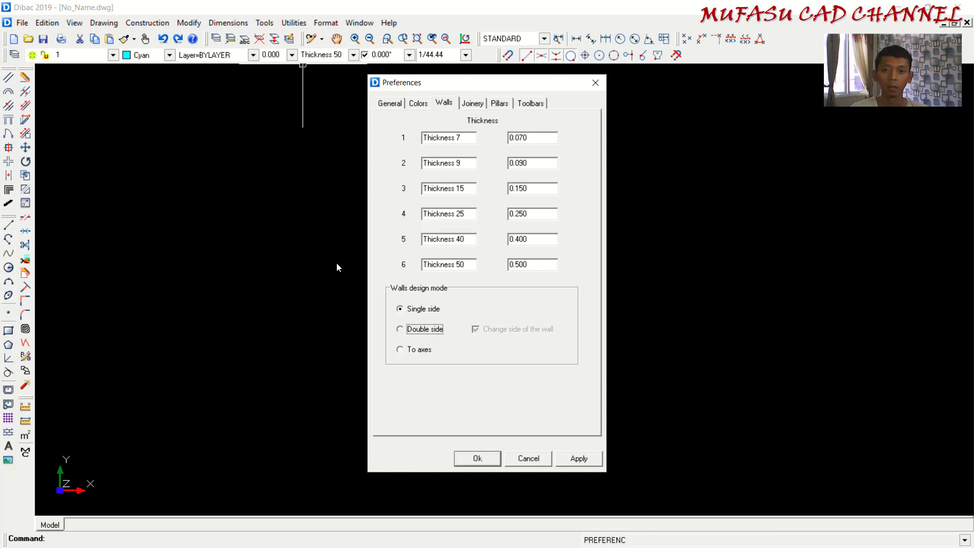
pyautogui.click(423, 350)
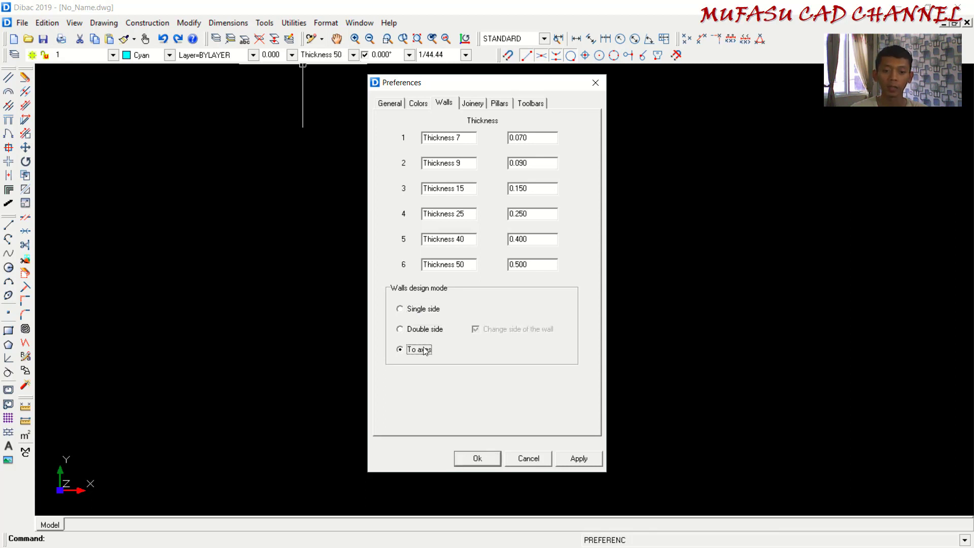
pyautogui.click(417, 310)
pyautogui.click(524, 137)
pyautogui.click(477, 458)
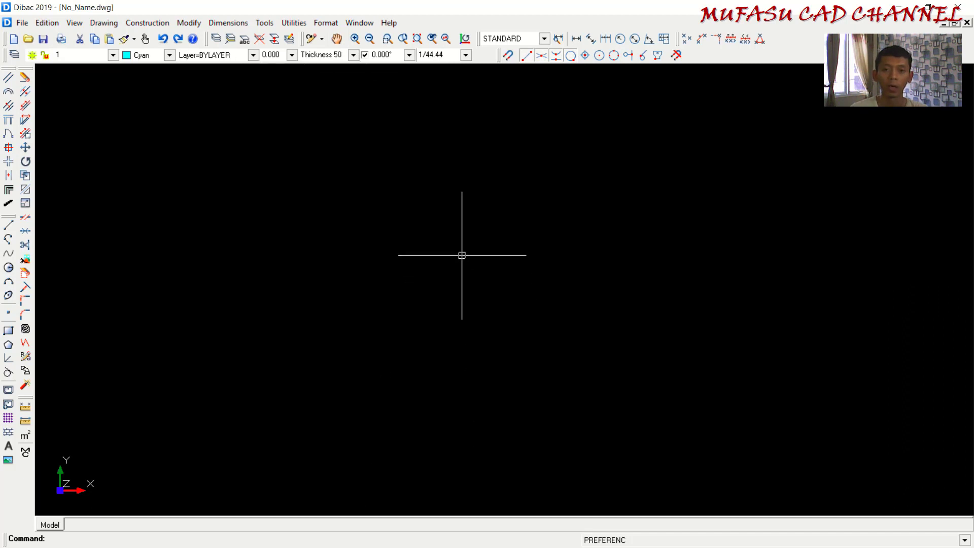
# Step: Draw an L-shaped wall running 5 units across the top, then 4 units down
pyautogui.click(8, 79)
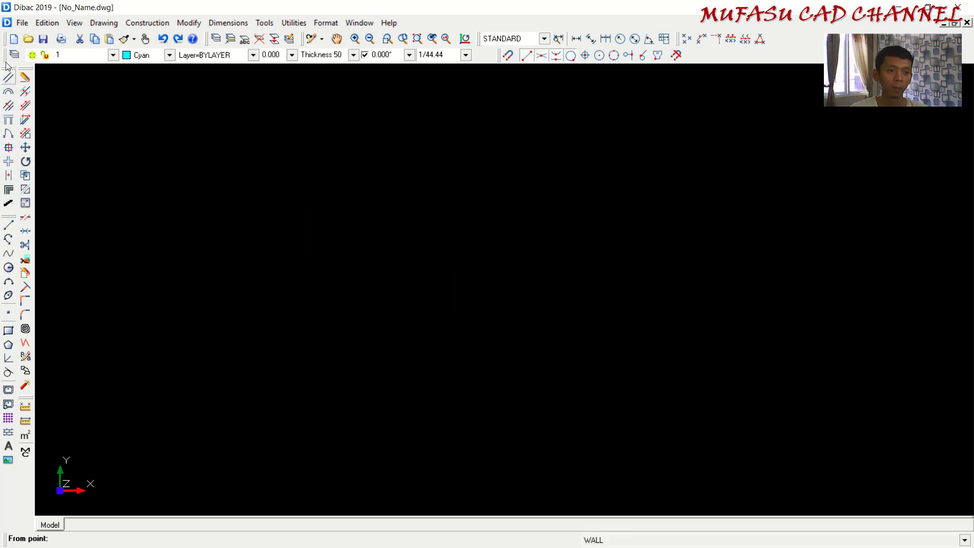
pyautogui.click(320, 195)
pyautogui.write('5')
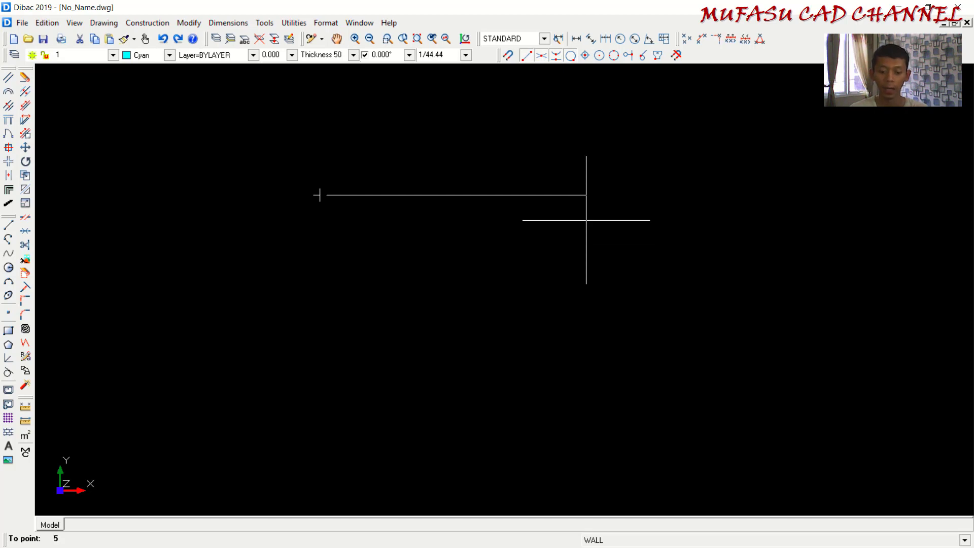
pyautogui.press('Return')
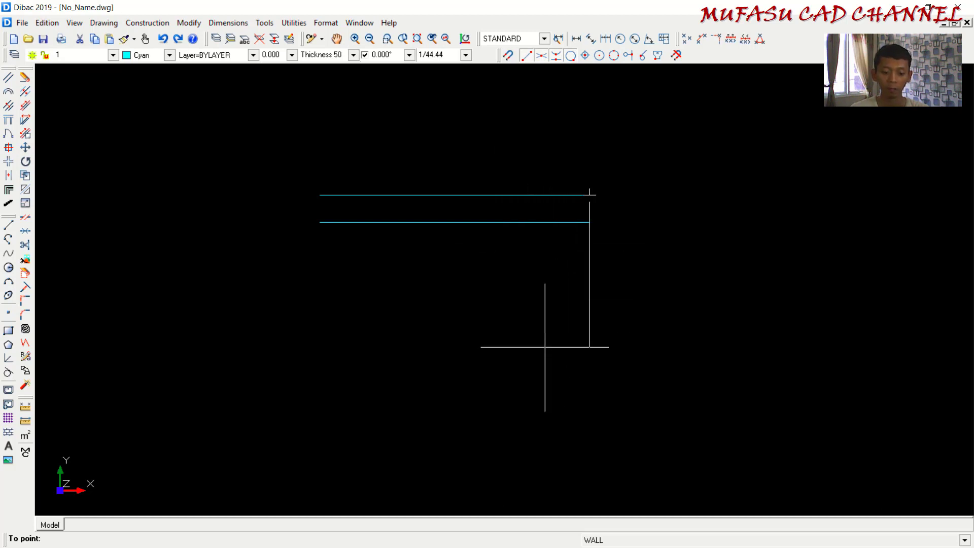
pyautogui.write('4')
pyautogui.press('Return')
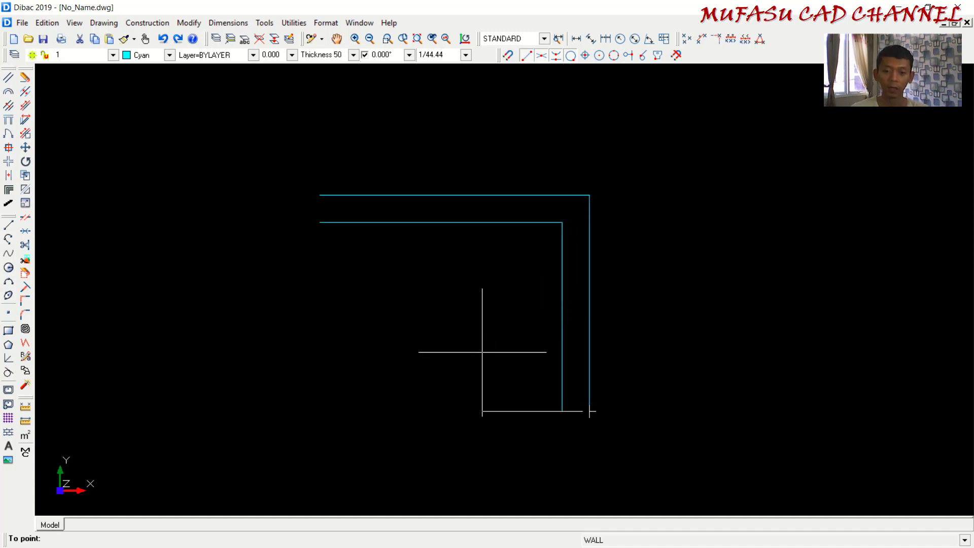
pyautogui.press('Escape')
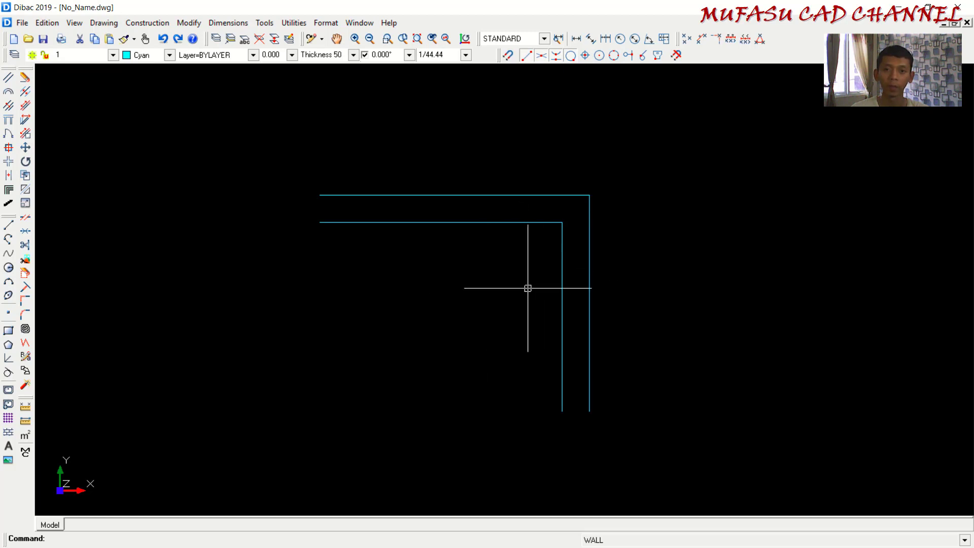
pyautogui.moveTo(526, 286); pyautogui.dragTo(528, 272, button='middle')
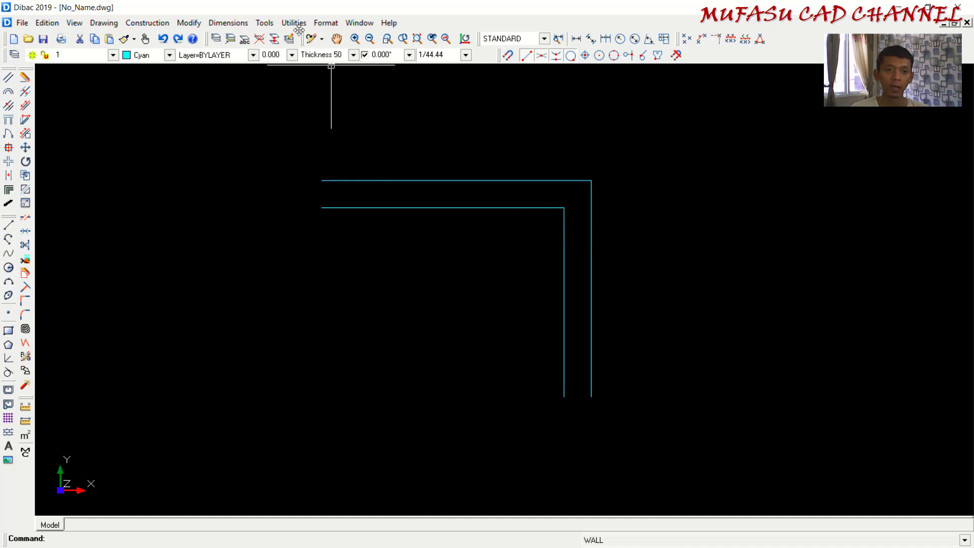
# Step: Switch the wall design mode to double-sided in the wall preferences
pyautogui.click(264, 23)
pyautogui.click(282, 35)
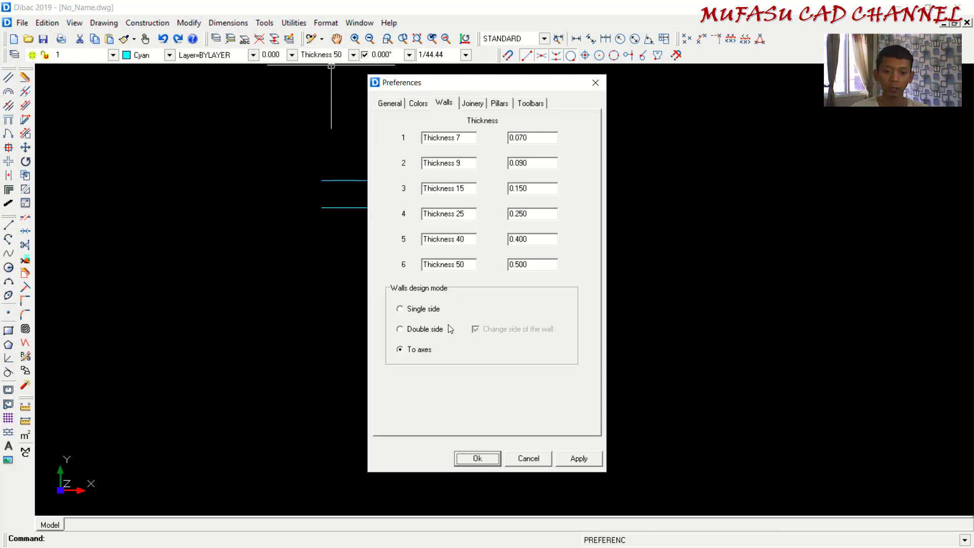
pyautogui.click(432, 329)
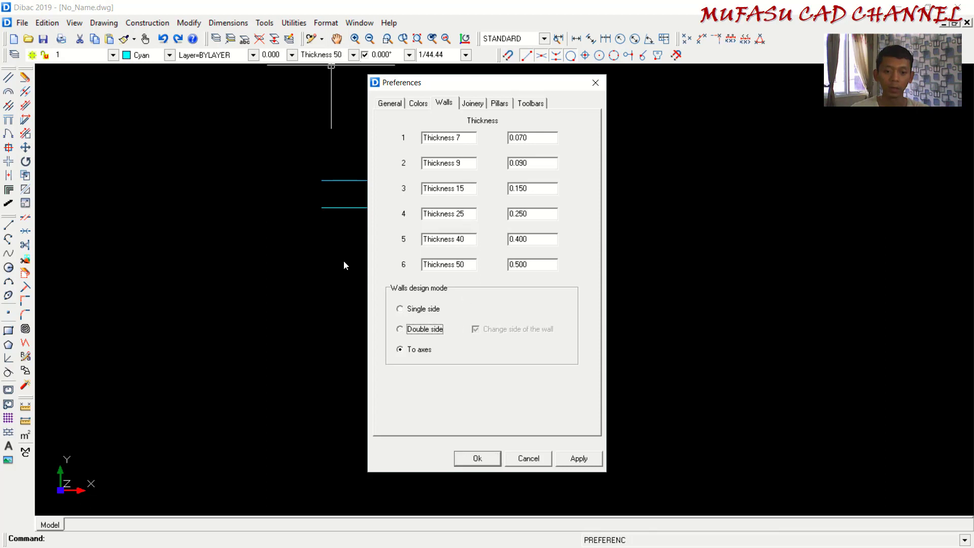
pyautogui.click(483, 454)
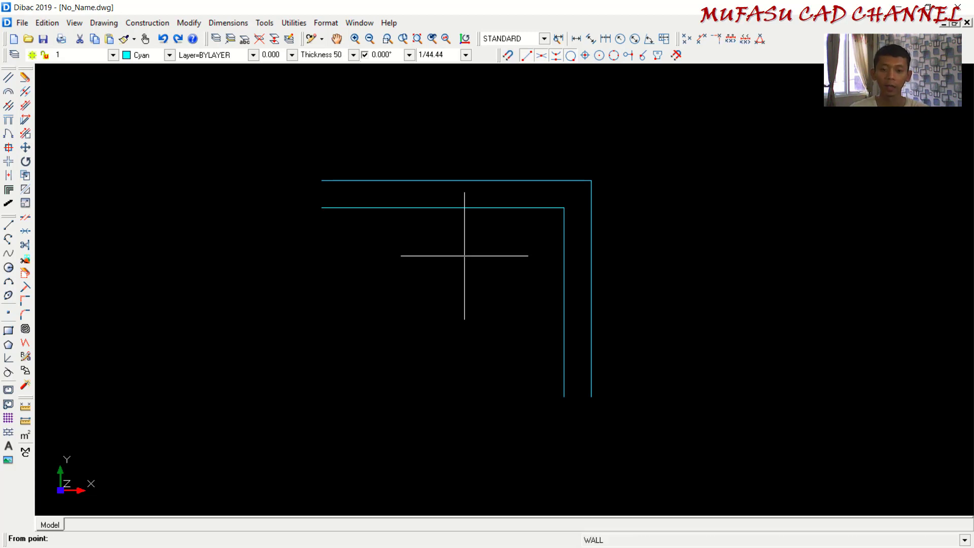
# Step: Draw the bottom and left walls to close the rectangular enclosure
pyautogui.press('Return')
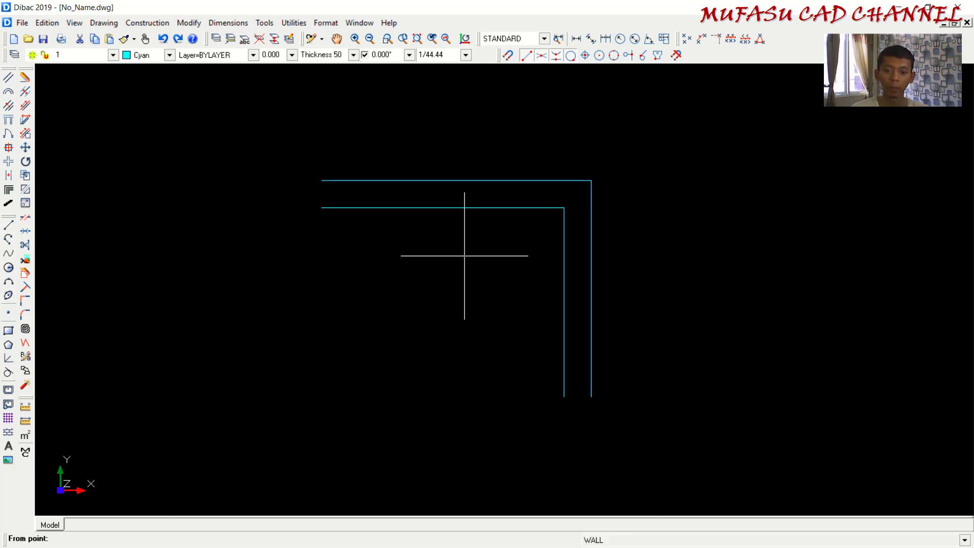
pyautogui.click(591, 397)
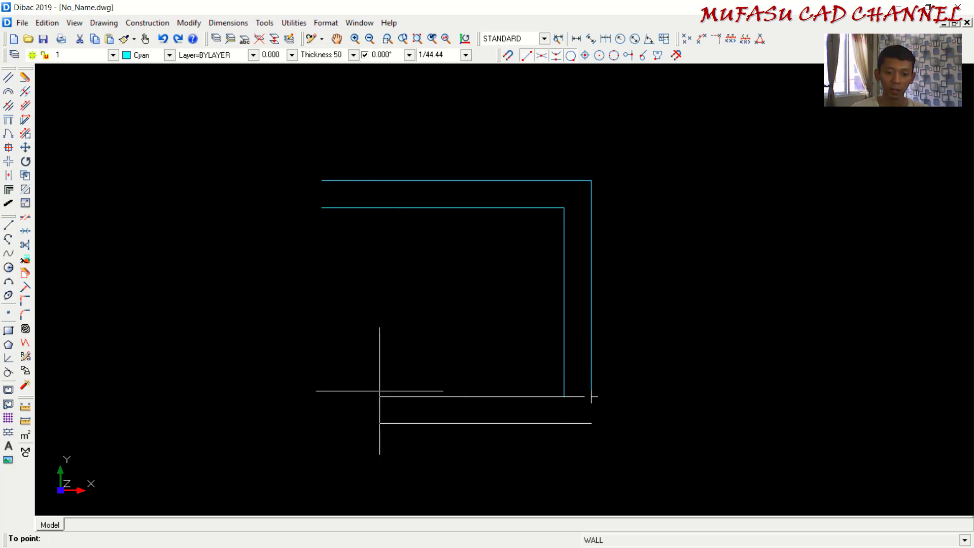
pyautogui.click(322, 207)
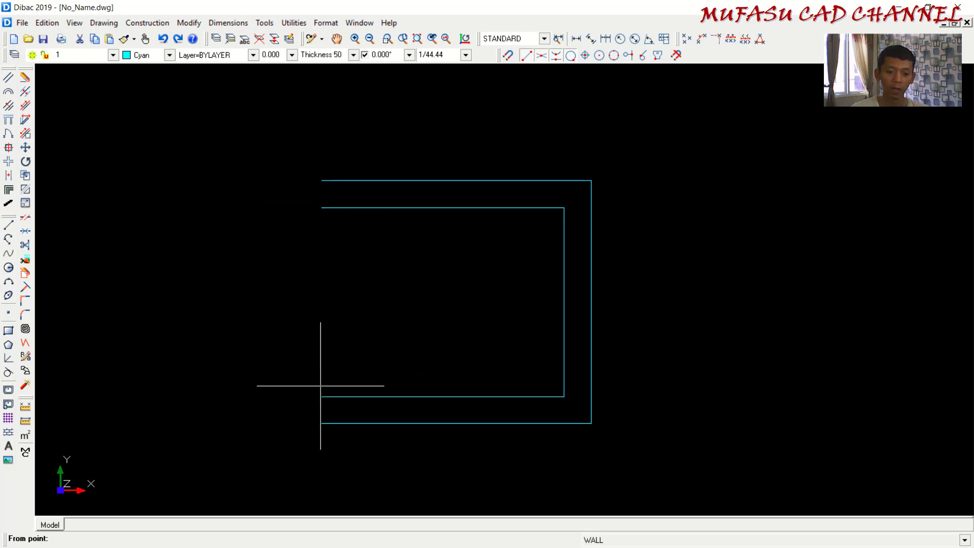
pyautogui.click(322, 423)
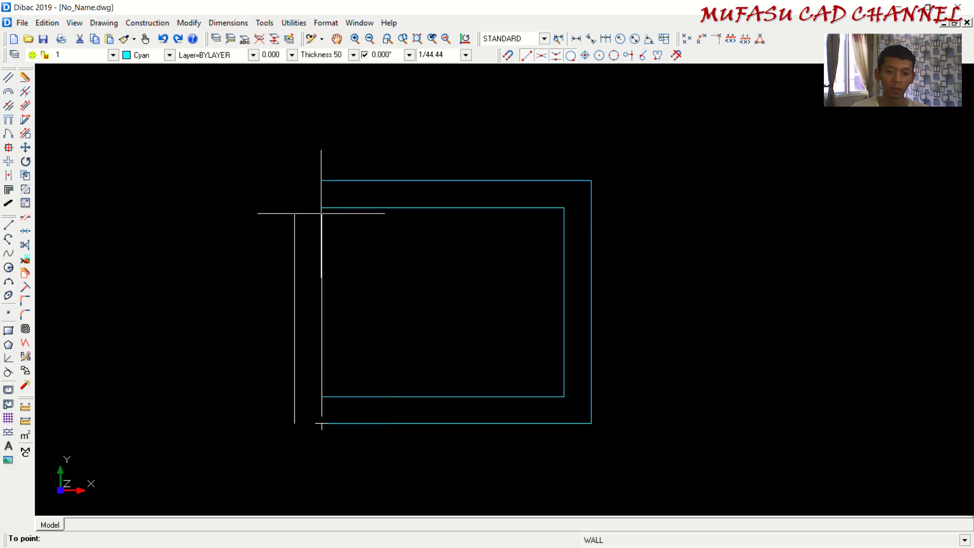
pyautogui.click(322, 181)
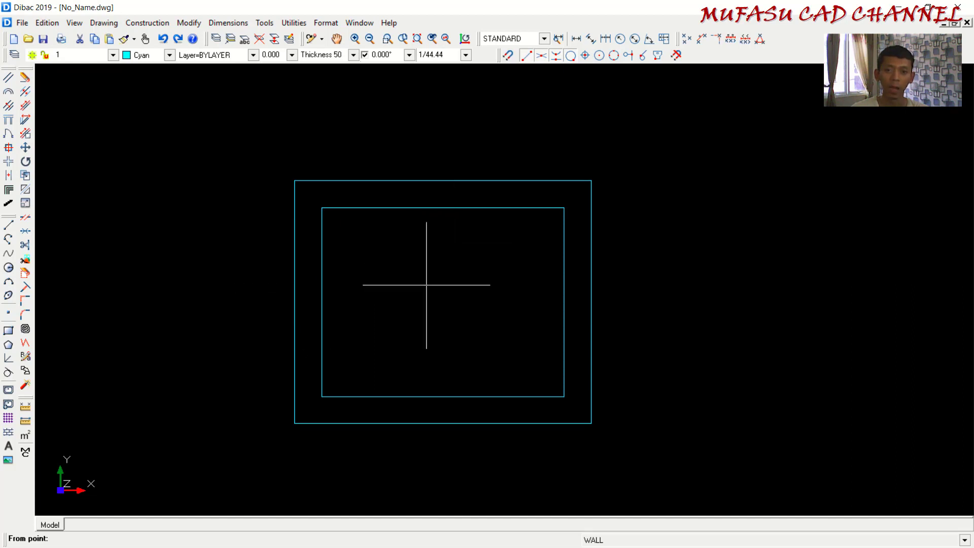
# Step: Set the wall design mode to To axes in the wall preferences
pyautogui.click(265, 23)
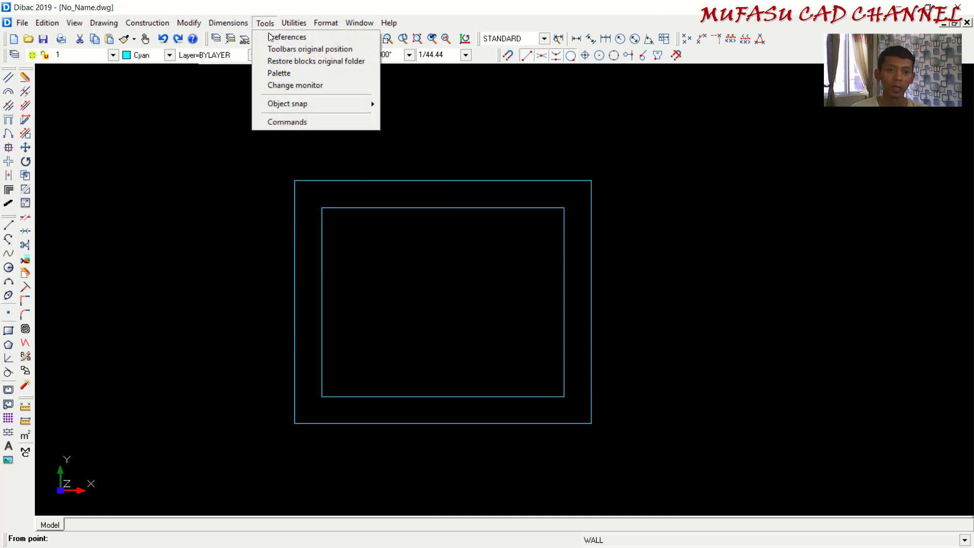
pyautogui.click(287, 37)
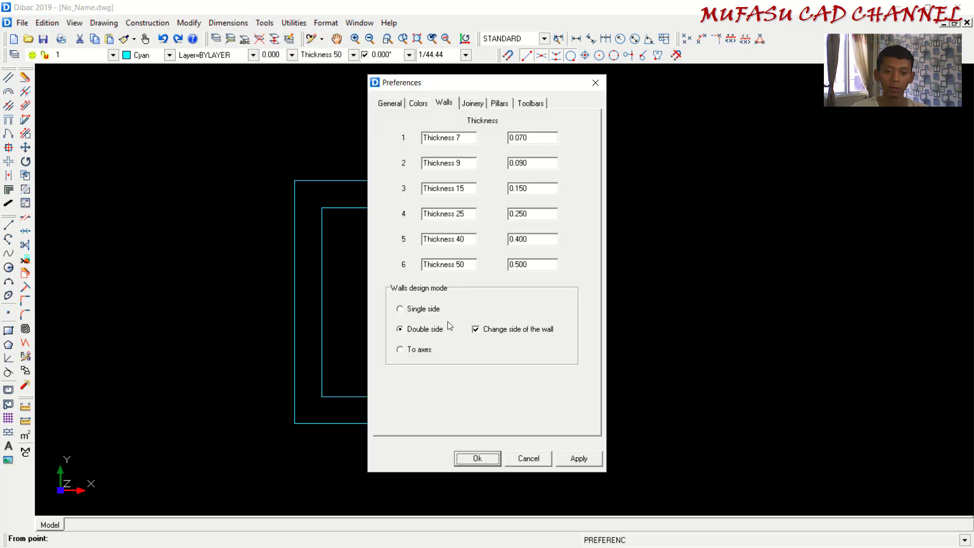
pyautogui.click(419, 349)
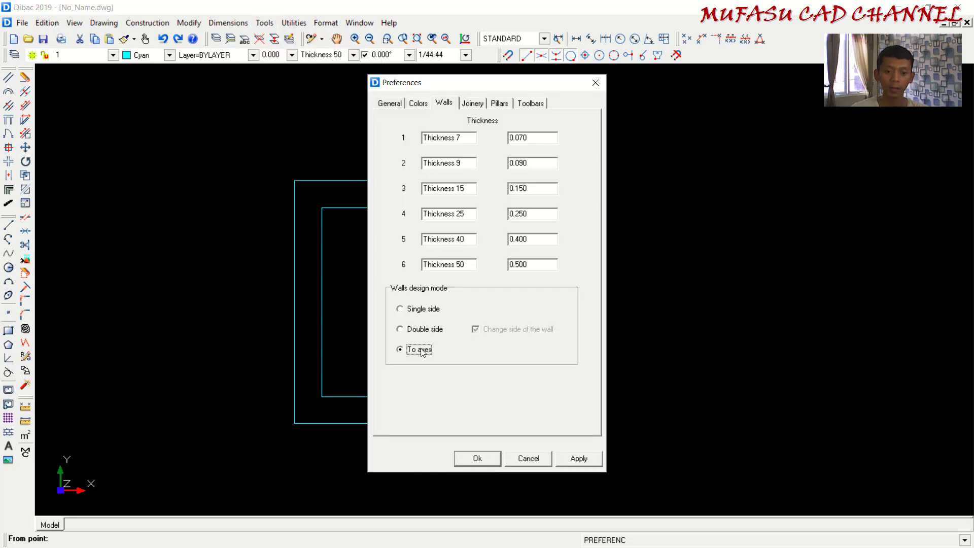
pyautogui.click(574, 454)
pyautogui.click(483, 455)
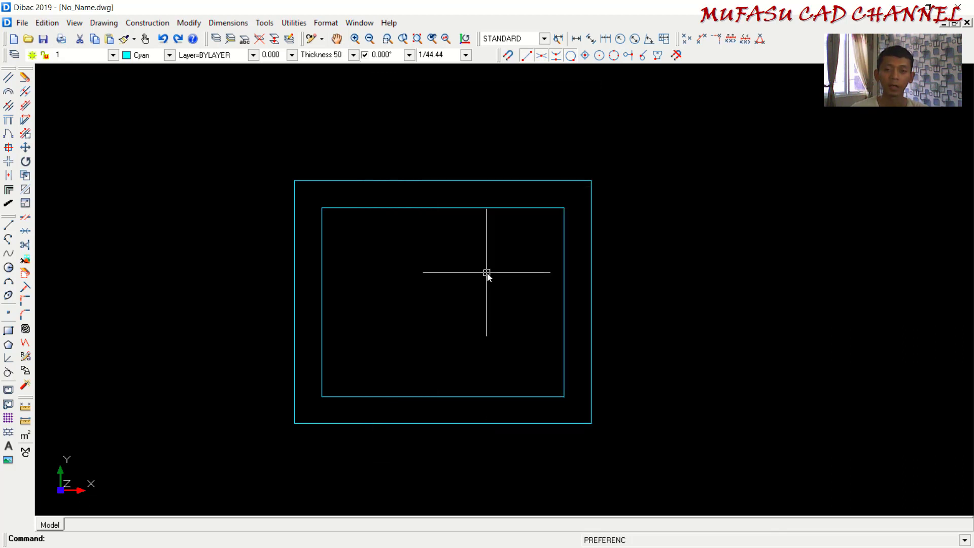
# Step: Draw a 15-thick vertical partition from the top inner wall to the bottom inner wall
pyautogui.click(352, 55)
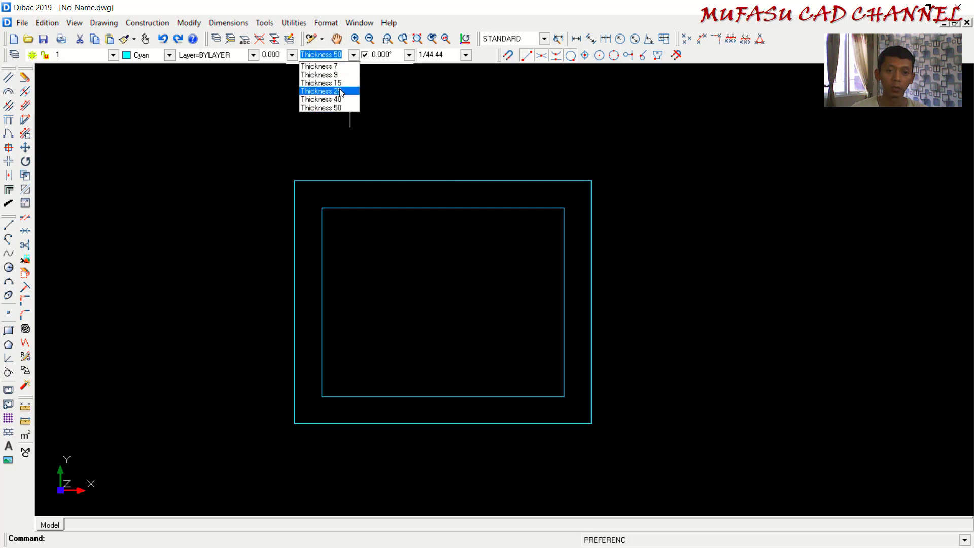
pyautogui.click(325, 83)
pyautogui.write('w')
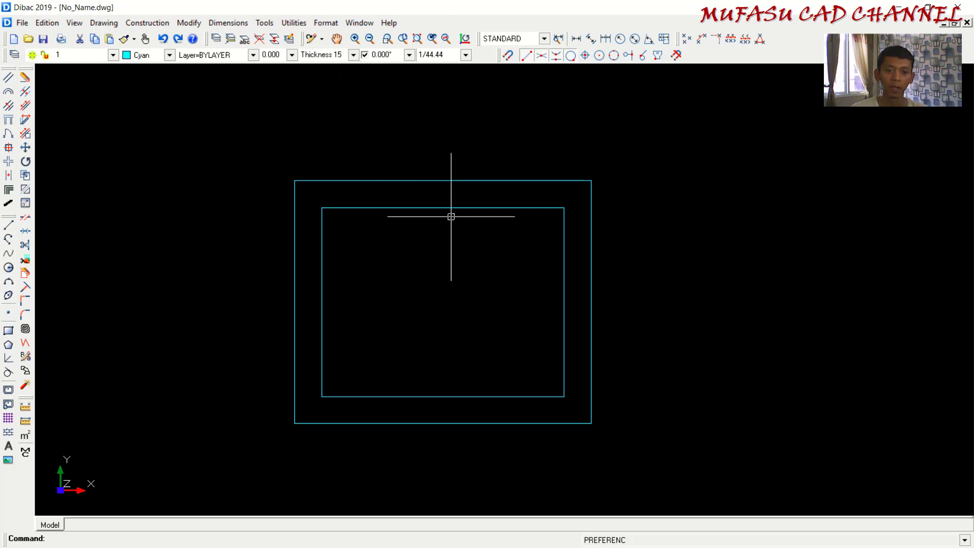
pyautogui.rightClick(447, 246)
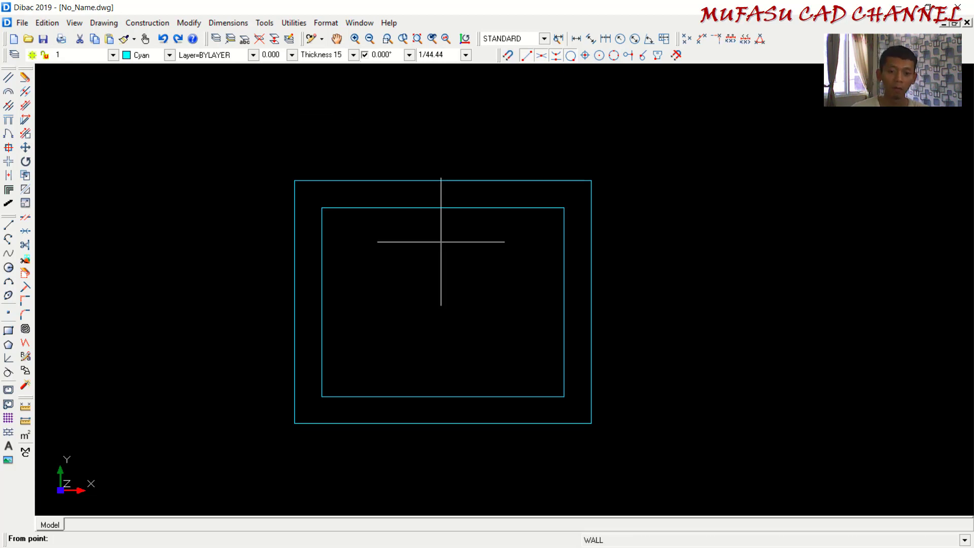
pyautogui.click(442, 208)
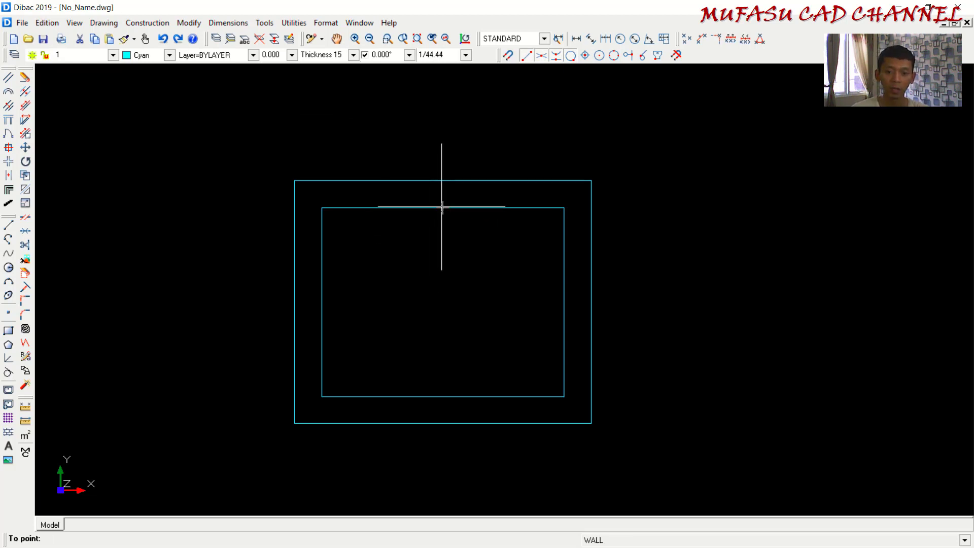
pyautogui.click(443, 396)
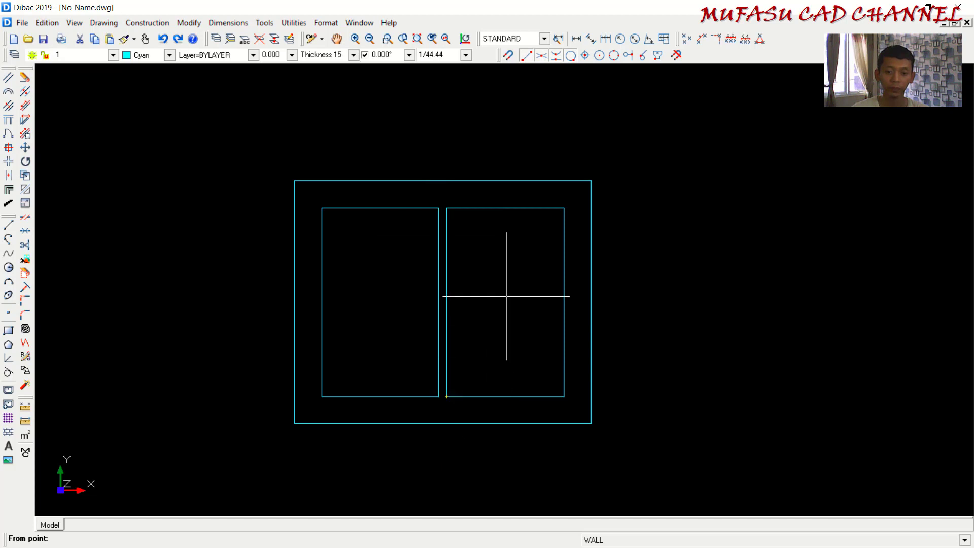
# Step: Draw a 25-thick horizontal wall from the left inner edge to the middle partition
pyautogui.click(353, 55)
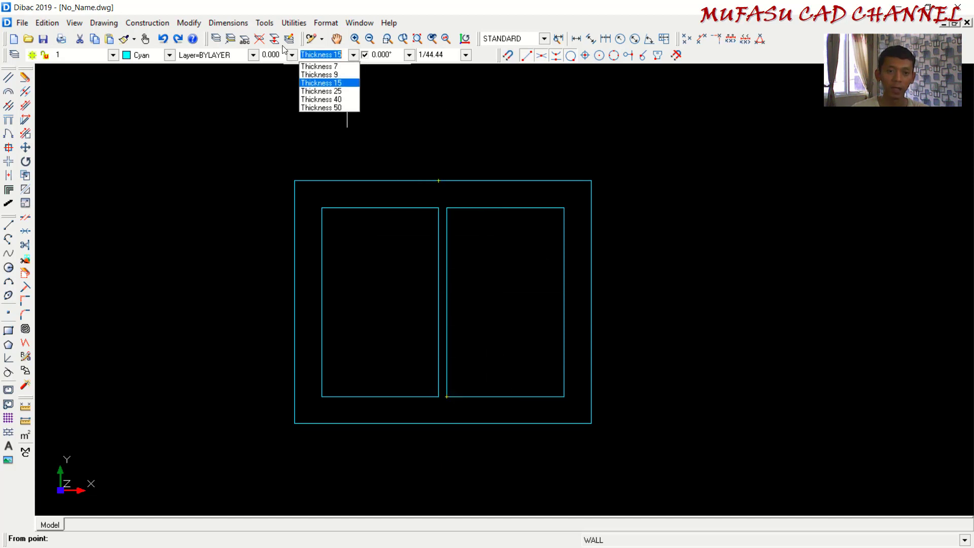
pyautogui.click(350, 91)
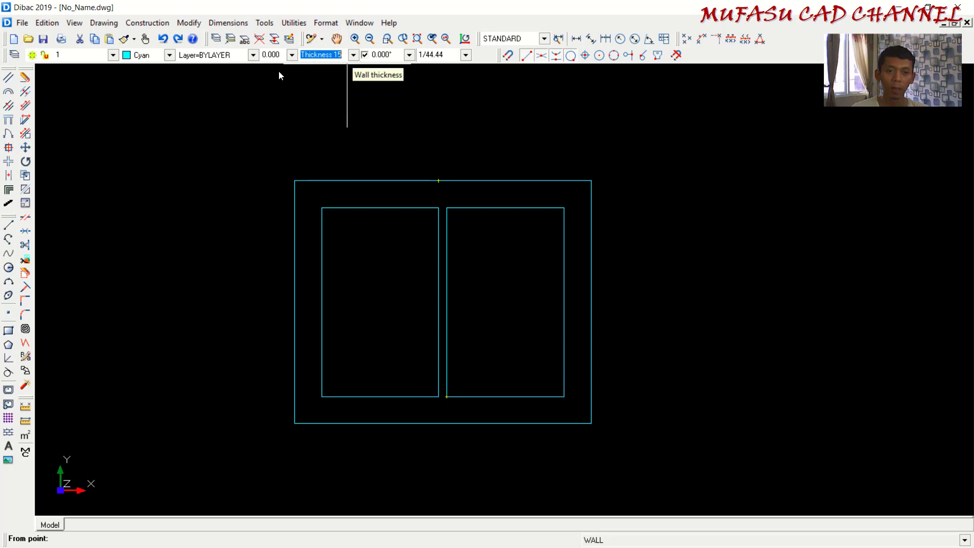
pyautogui.click(321, 303)
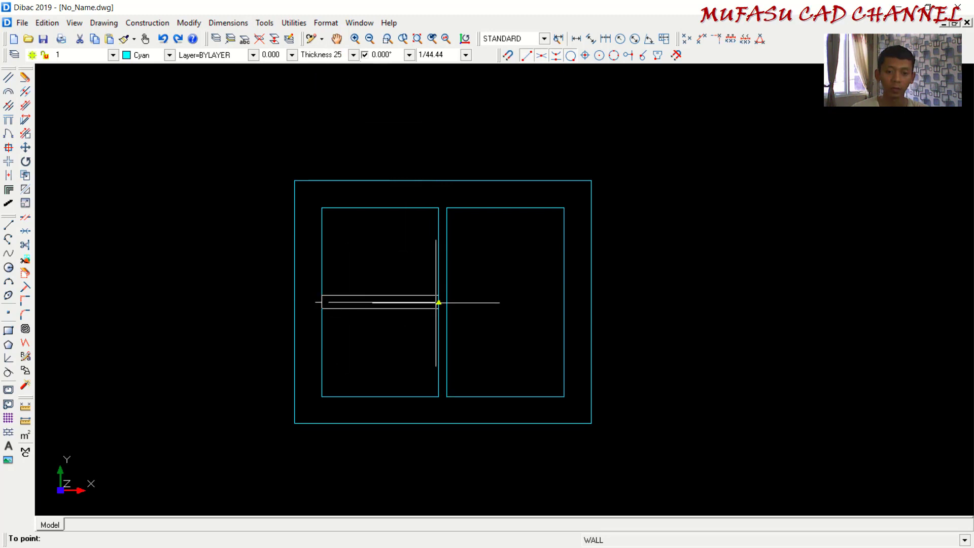
pyautogui.click(439, 303)
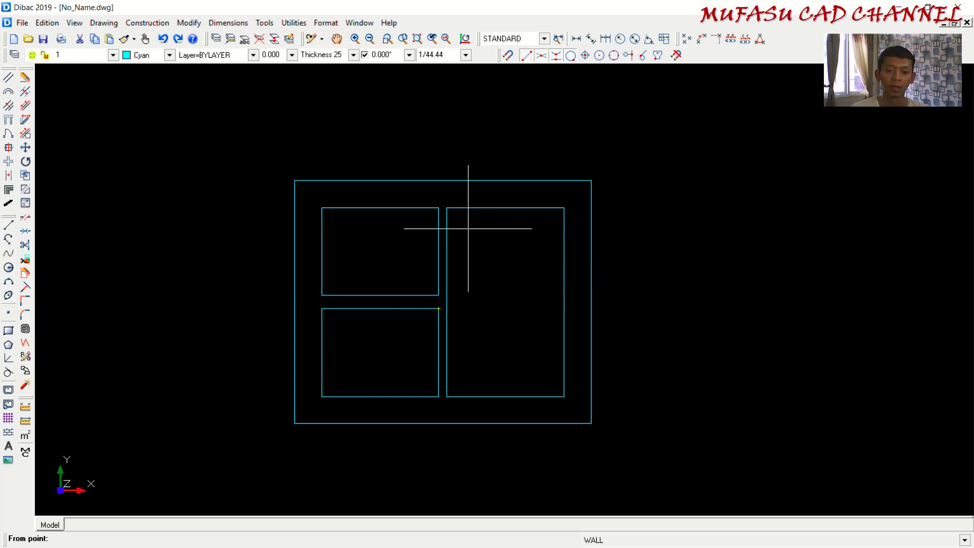
pyautogui.moveTo(455, 200)
pyautogui.mouseDown(button='middle')
pyautogui.moveTo(470, 178)
pyautogui.moveTo(466, 194)
pyautogui.mouseUp(button='middle')
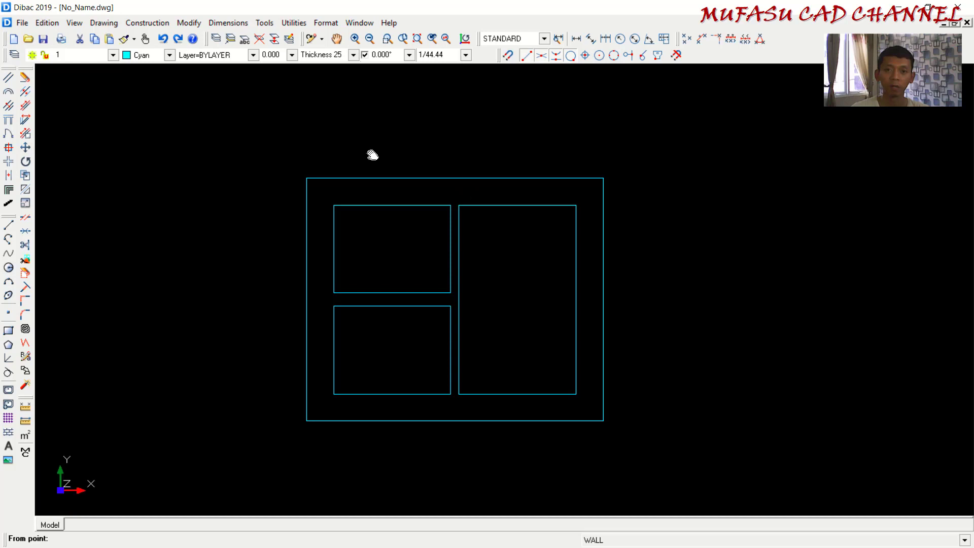